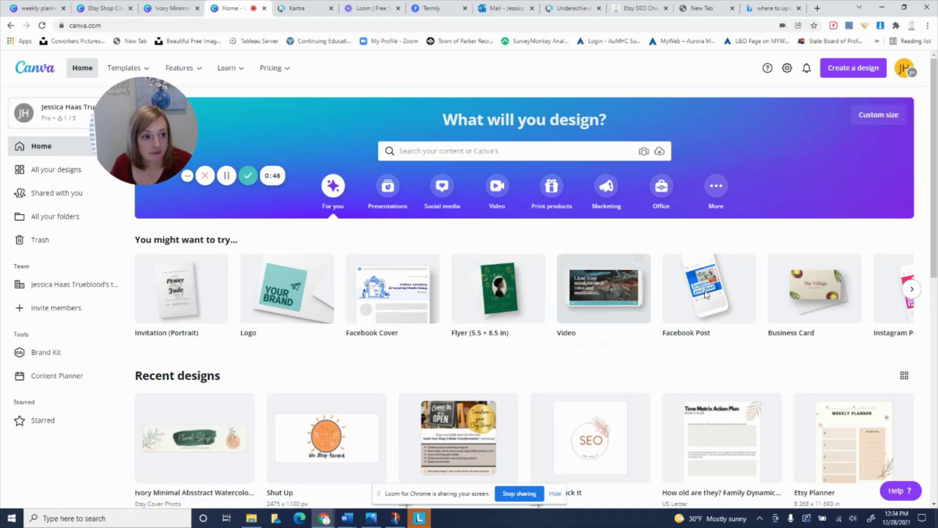
Search 'etsy shop' and open the Ivory Minimal Watercolor Floral Etsy Shop Cover template.
{"action": "left_click", "coordinate": [447, 155]}
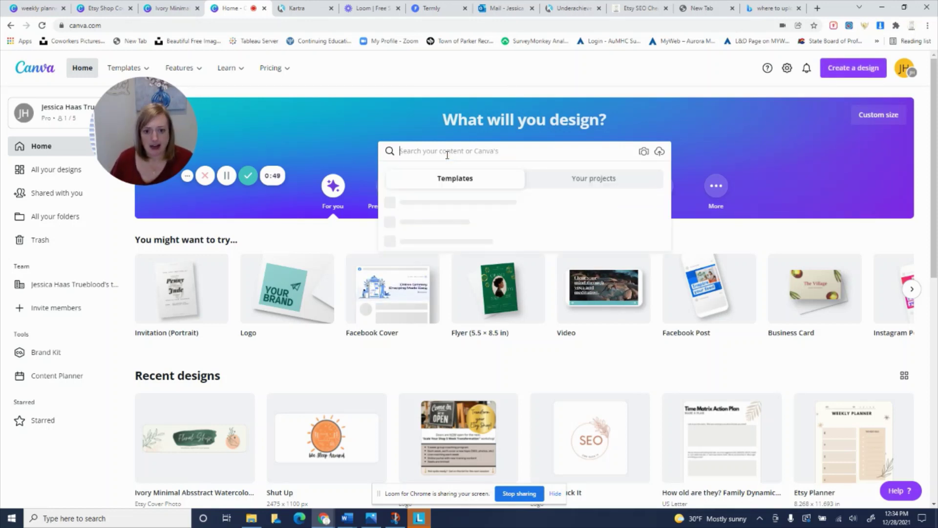
{"action": "type", "text": "etsy "}
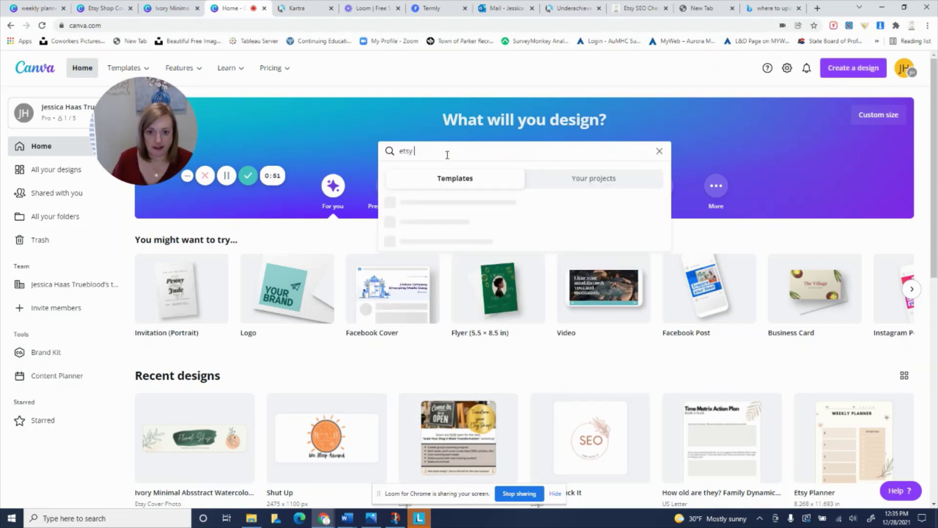
{"action": "type", "text": "shop"}
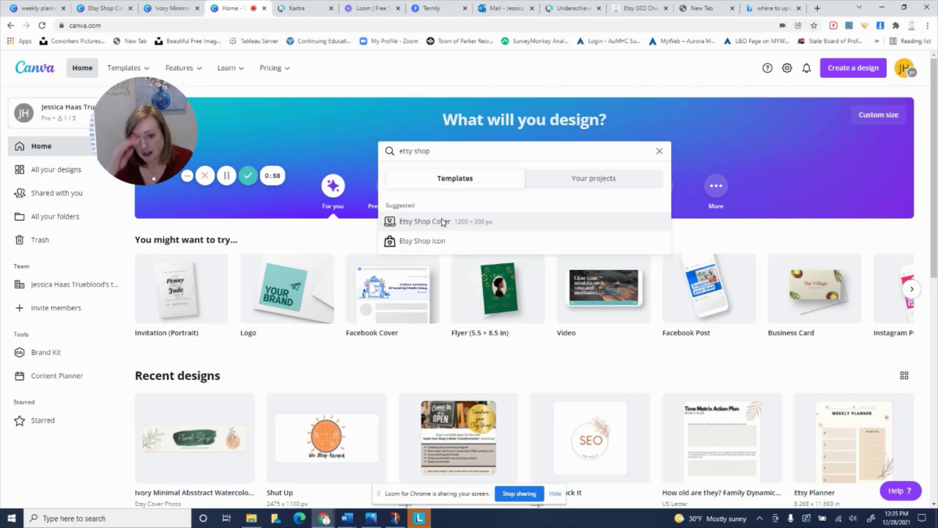
{"action": "left_click", "coordinate": [443, 222]}
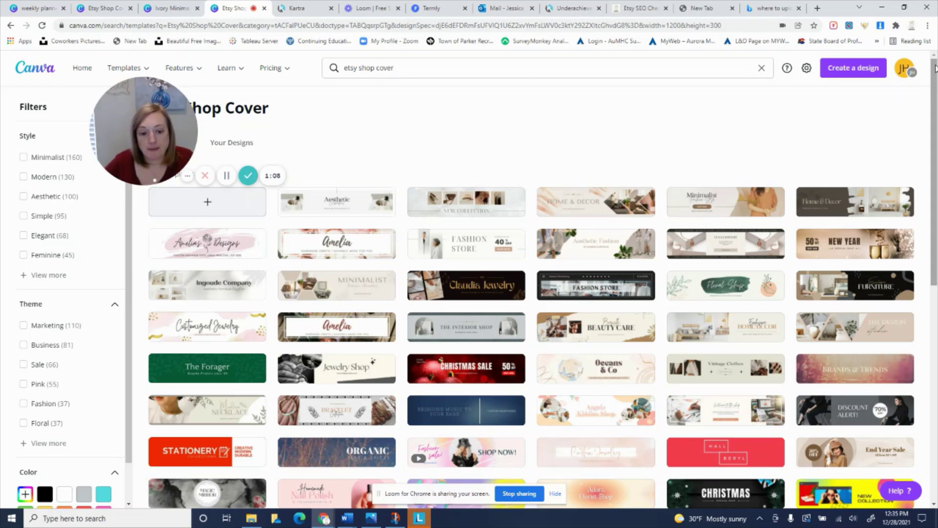
{"action": "mouse_move", "coordinate": [935, 68]}
{"action": "left_mouse_down"}
{"action": "mouse_move", "coordinate": [936, 259]}
{"action": "mouse_move", "coordinate": [937, 75]}
{"action": "left_mouse_up"}
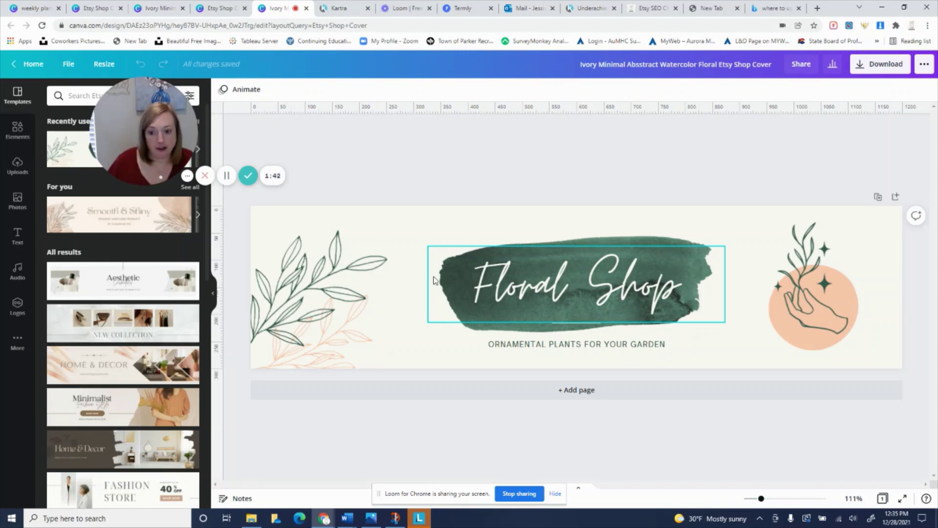
Recolour the left leaf drawing black and the peach leaf sprig purple.
{"action": "left_click", "coordinate": [371, 279]}
{"action": "left_click", "coordinate": [223, 89]}
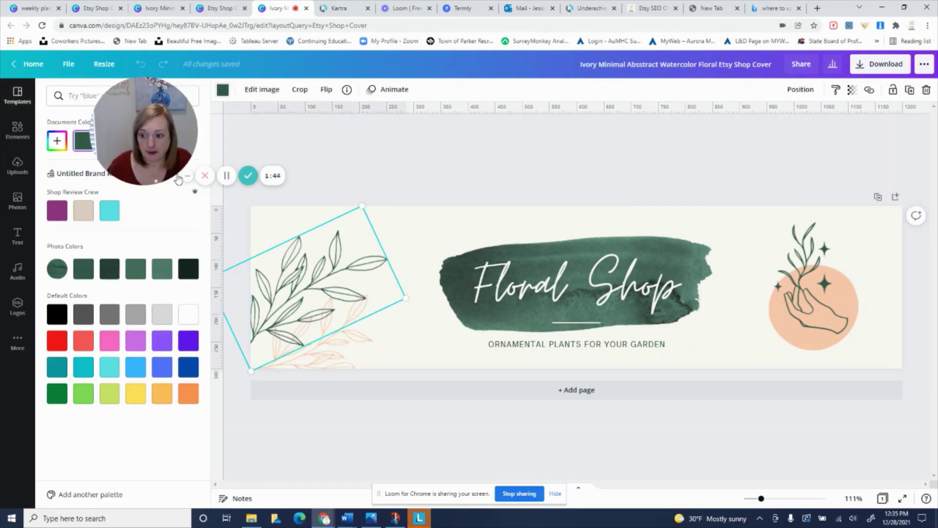
{"action": "left_click", "coordinate": [56, 314]}
{"action": "left_click", "coordinate": [339, 352]}
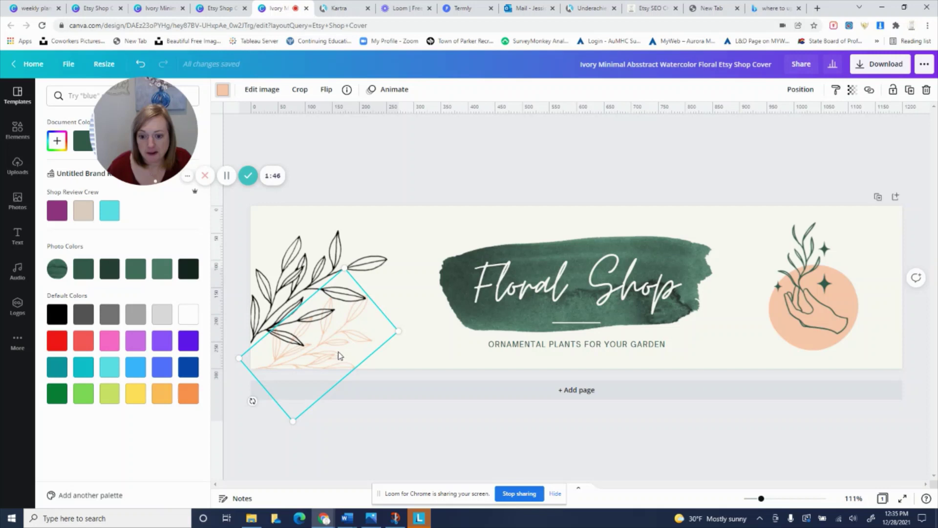
{"action": "left_click", "coordinate": [223, 91]}
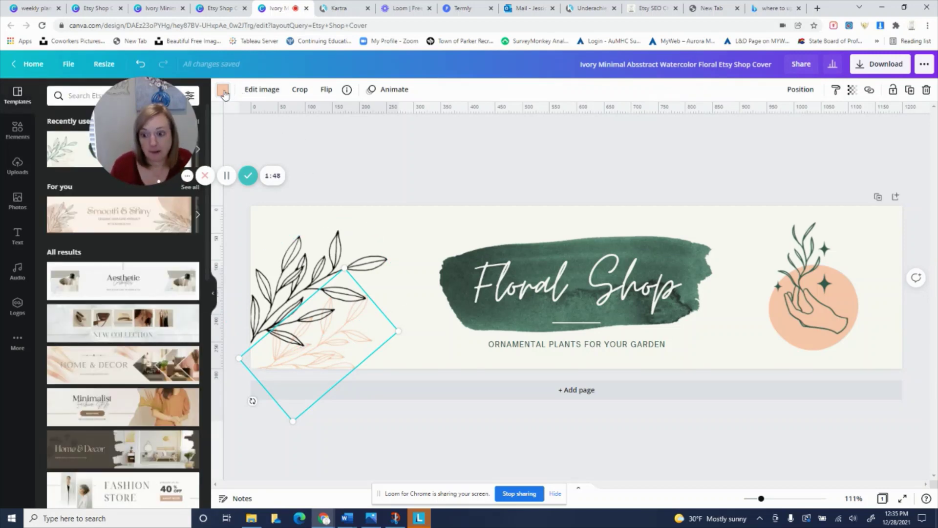
{"action": "left_click", "coordinate": [229, 95]}
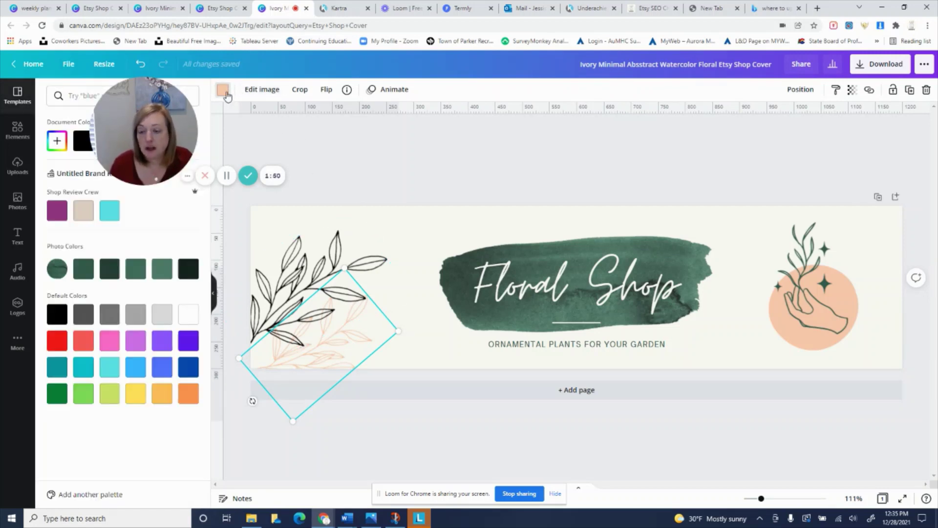
{"action": "left_click", "coordinate": [59, 212]}
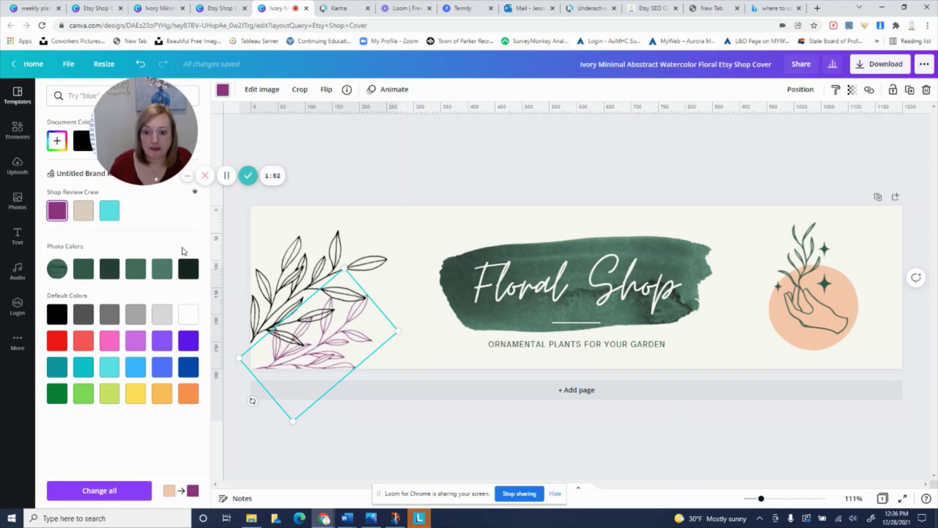
Delete the hand graphic and place a rotated copy of the leaf drawing at the right edge.
{"action": "left_click", "coordinate": [801, 273]}
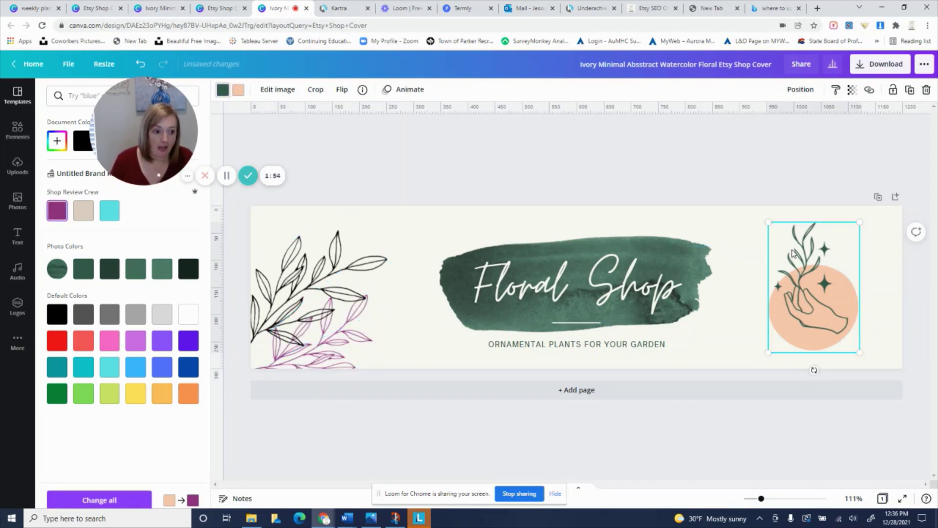
{"action": "key", "text": "Delete"}
{"action": "left_click", "coordinate": [280, 285]}
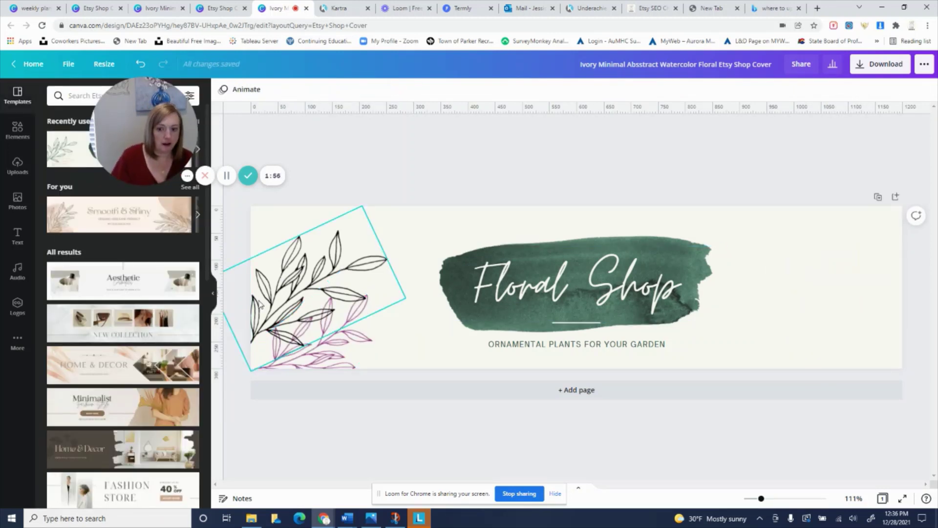
{"action": "right_click", "coordinate": [279, 285]}
{"action": "left_click", "coordinate": [295, 295]}
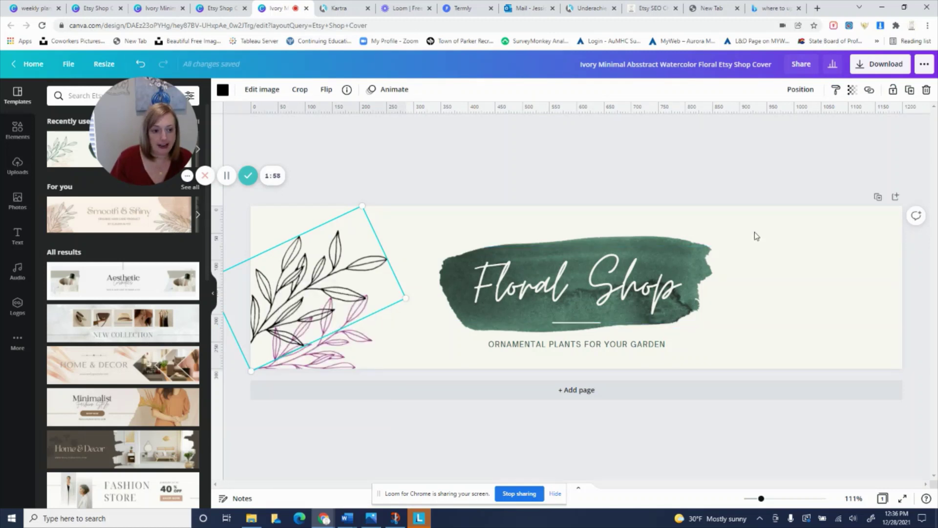
{"action": "right_click", "coordinate": [755, 233]}
{"action": "left_click", "coordinate": [780, 265]}
{"action": "left_click_drag", "start_coordinate": [384, 300], "coordinate": [797, 311]}
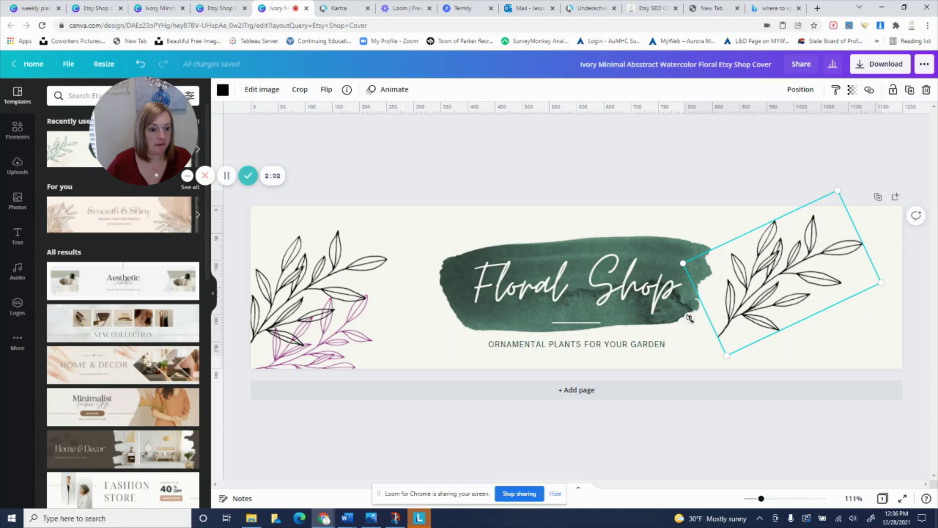
{"action": "left_click_drag", "start_coordinate": [689, 317], "coordinate": [723, 170]}
{"action": "left_click_drag", "start_coordinate": [782, 278], "coordinate": [836, 290]}
{"action": "left_click", "coordinate": [343, 347]}
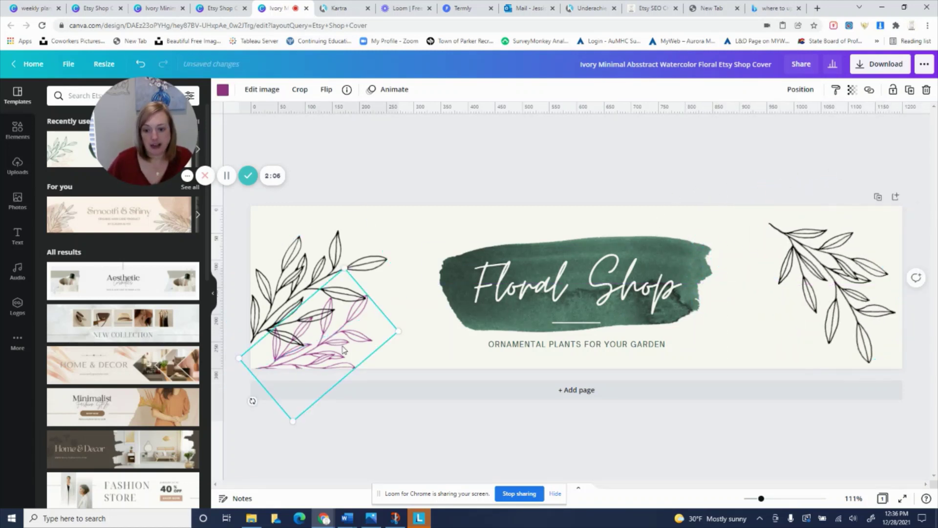
{"action": "left_click", "coordinate": [224, 91]}
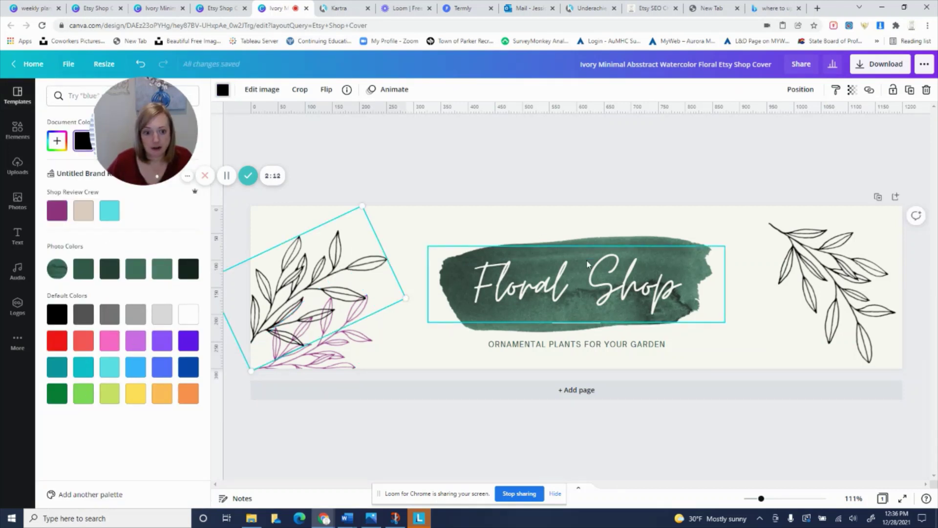
Enlarge the green brush stroke across the banner's centre, then move the Floral Shop title back onto it.
{"action": "left_click", "coordinate": [601, 240]}
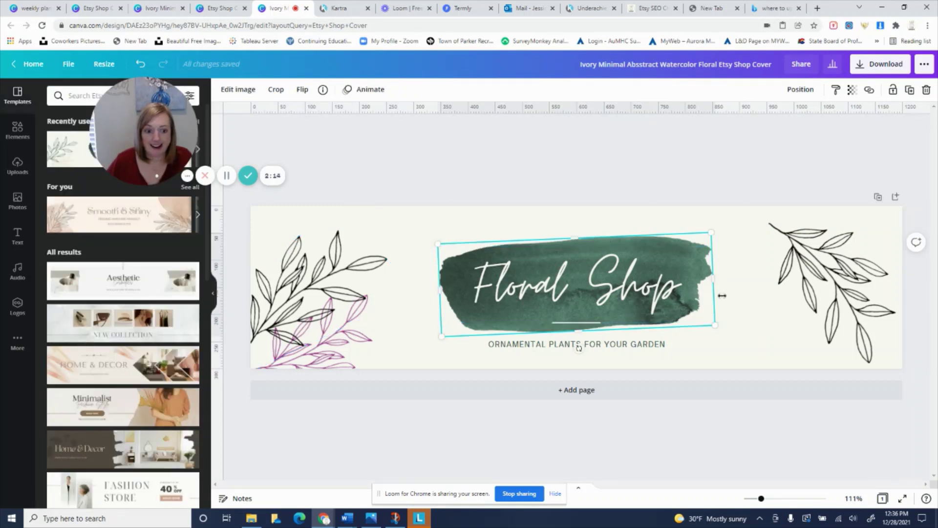
{"action": "left_click_drag", "start_coordinate": [683, 300], "coordinate": [677, 351]}
{"action": "left_click", "coordinate": [623, 247]}
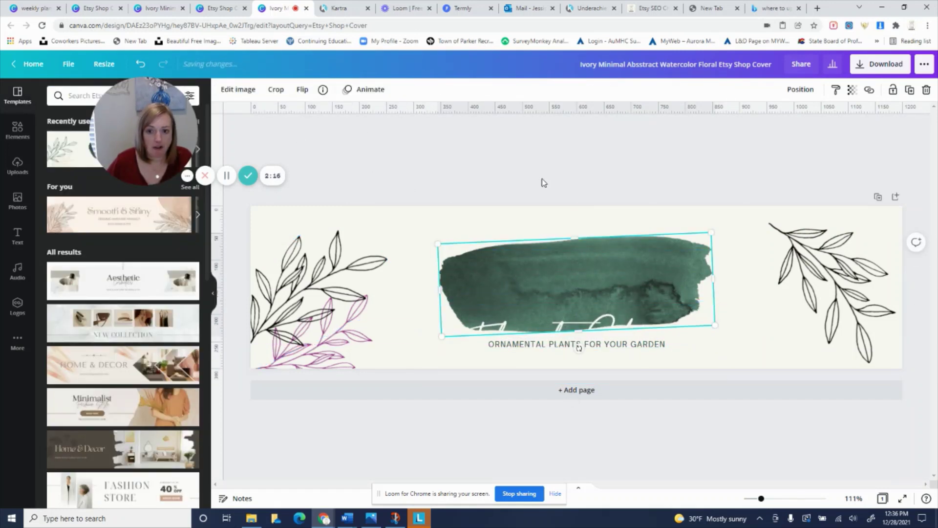
{"action": "mouse_move", "coordinate": [605, 323]}
{"action": "left_mouse_down"}
{"action": "mouse_move", "coordinate": [606, 299]}
{"action": "mouse_move", "coordinate": [606, 357]}
{"action": "left_mouse_up"}
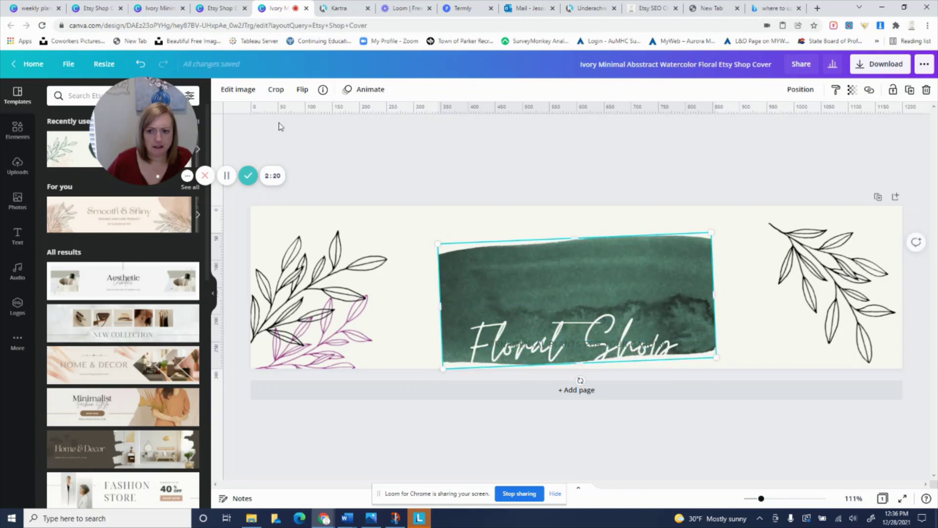
{"action": "left_click", "coordinate": [139, 64]}
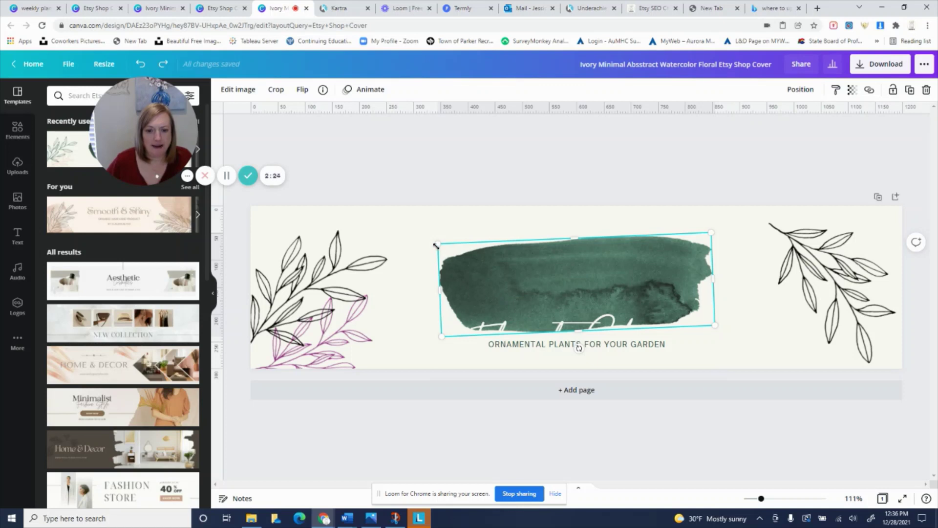
{"action": "mouse_move", "coordinate": [437, 243]}
{"action": "left_mouse_down"}
{"action": "mouse_move", "coordinate": [378, 210]}
{"action": "mouse_move", "coordinate": [350, 218]}
{"action": "left_mouse_up"}
{"action": "left_click_drag", "start_coordinate": [713, 321], "coordinate": [790, 350]}
{"action": "left_click_drag", "start_coordinate": [679, 301], "coordinate": [683, 313]}
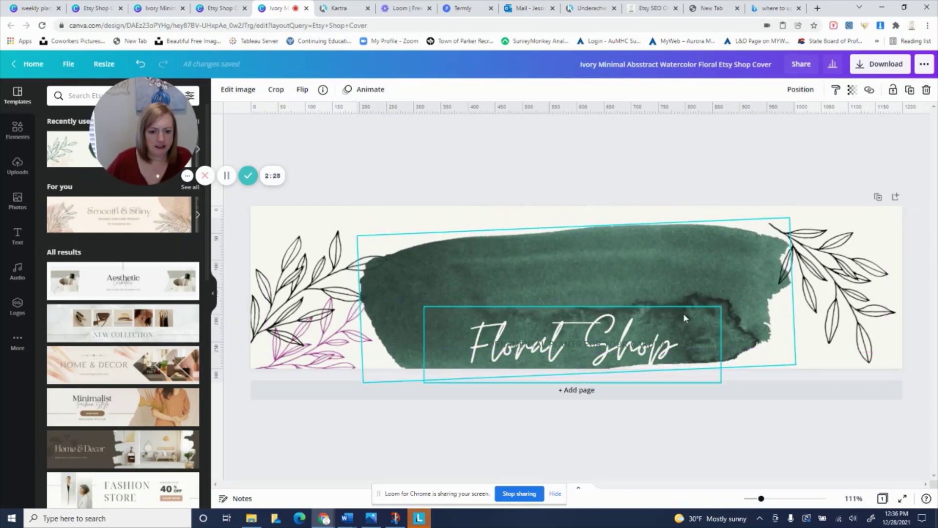
{"action": "left_click_drag", "start_coordinate": [617, 332], "coordinate": [617, 282]}
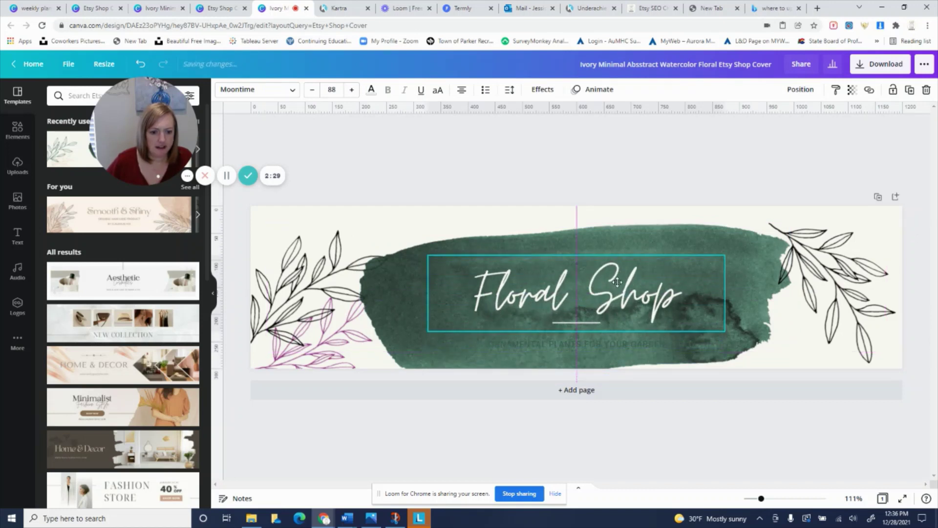
Rename the title to 'Julia's Jungle' and retype the subtitle wording.
{"action": "double_click", "coordinate": [672, 301]}
{"action": "type", "text": "Ju"}
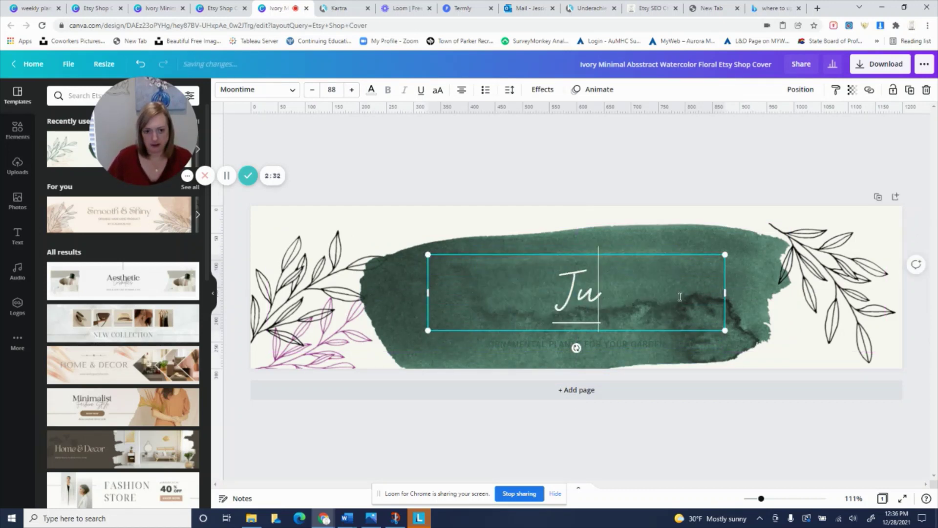
{"action": "type", "text": "lia's Jungle"}
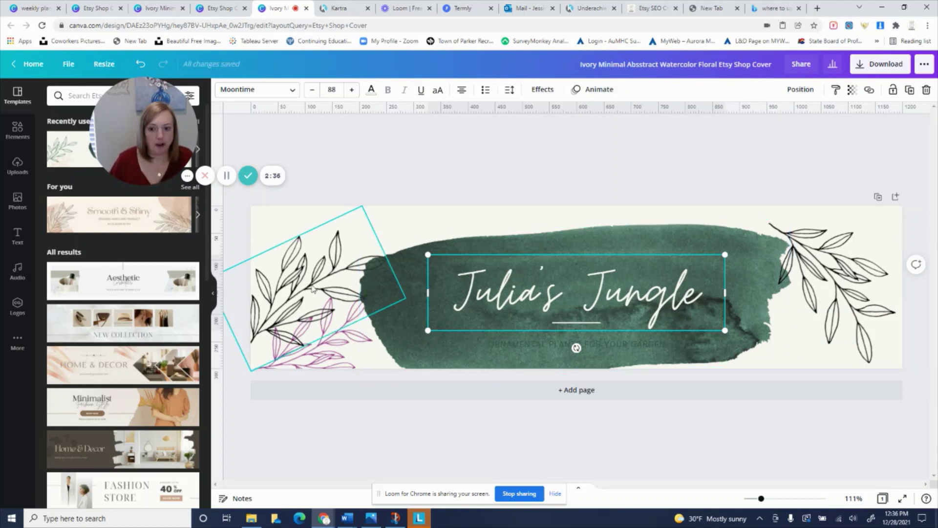
{"action": "left_click", "coordinate": [320, 266]}
{"action": "double_click", "coordinate": [544, 347]}
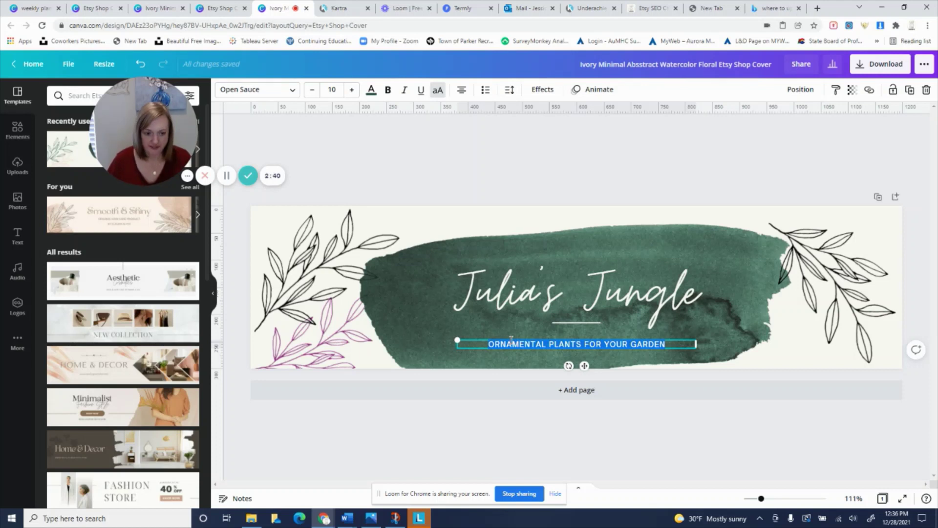
{"action": "key", "text": "BackSpace"}
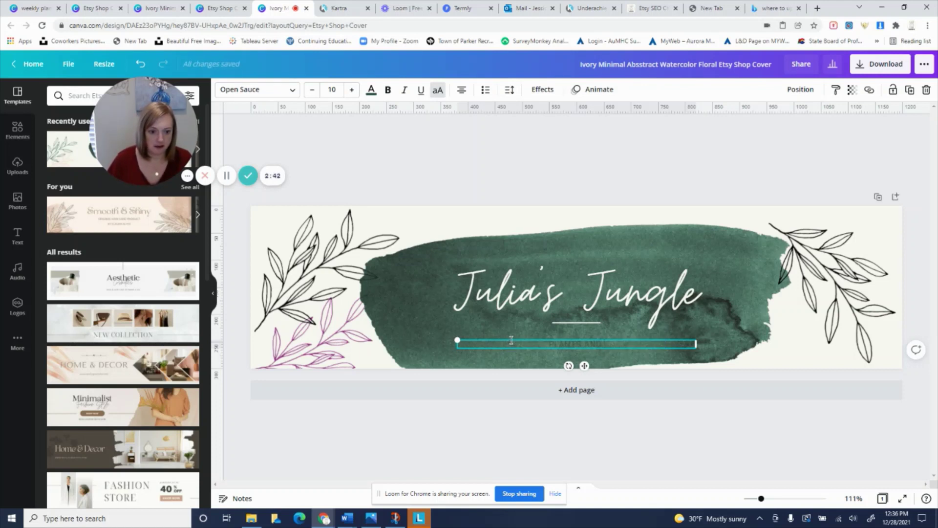
{"action": "type", "text": "PLANTS AND LEAV"}
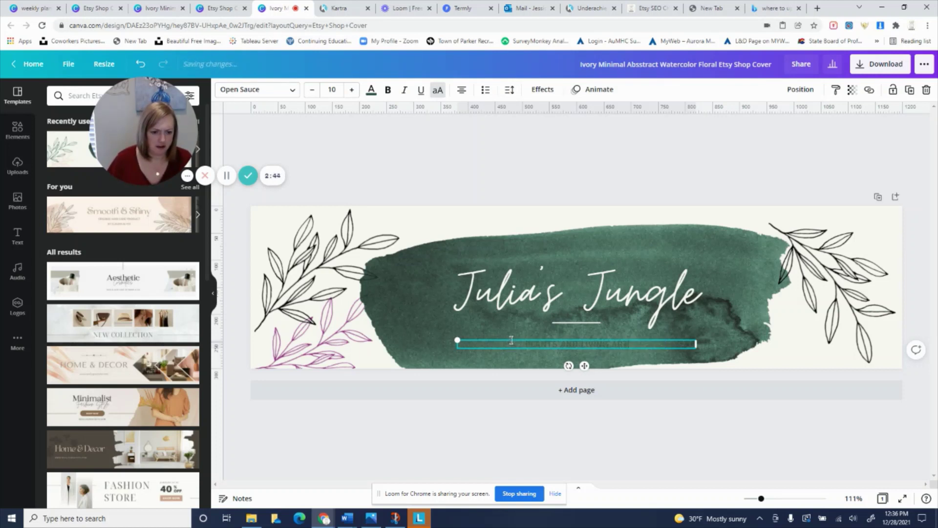
{"action": "type", "text": "S"}
Make the PLANTS AND LIVING ART subtitle white at size 14, and enlarge the left leaf drawing.
{"action": "left_click_drag", "start_coordinate": [634, 342], "coordinate": [471, 339]}
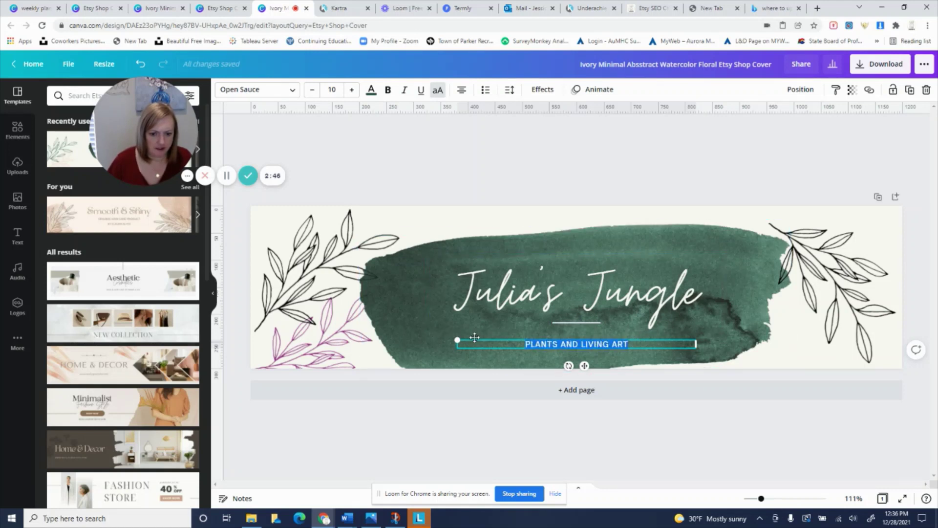
{"action": "left_click", "coordinate": [372, 90]}
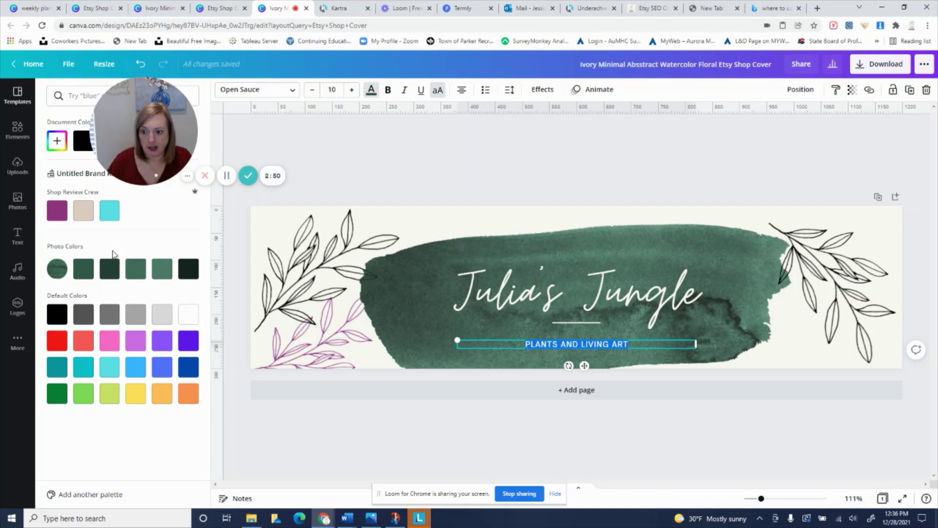
{"action": "left_click", "coordinate": [188, 314]}
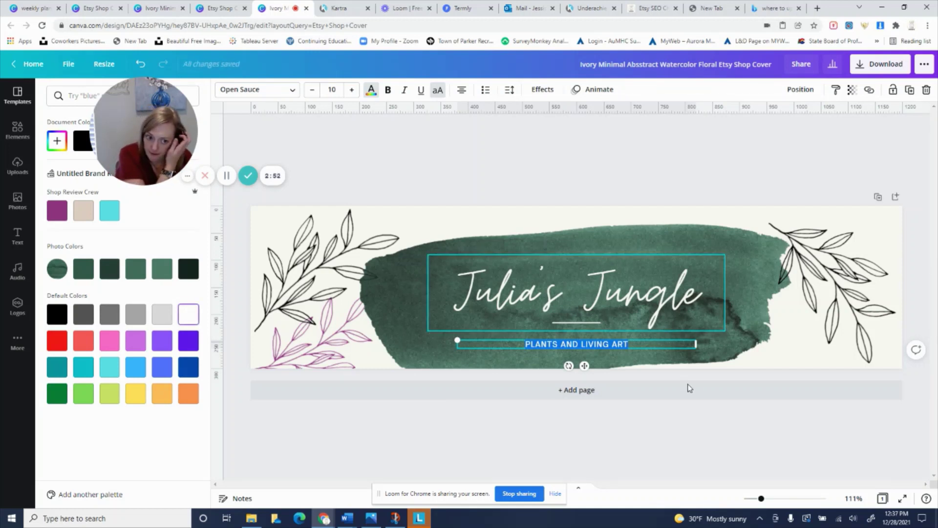
{"action": "left_click", "coordinate": [765, 362]}
{"action": "left_click", "coordinate": [607, 347]}
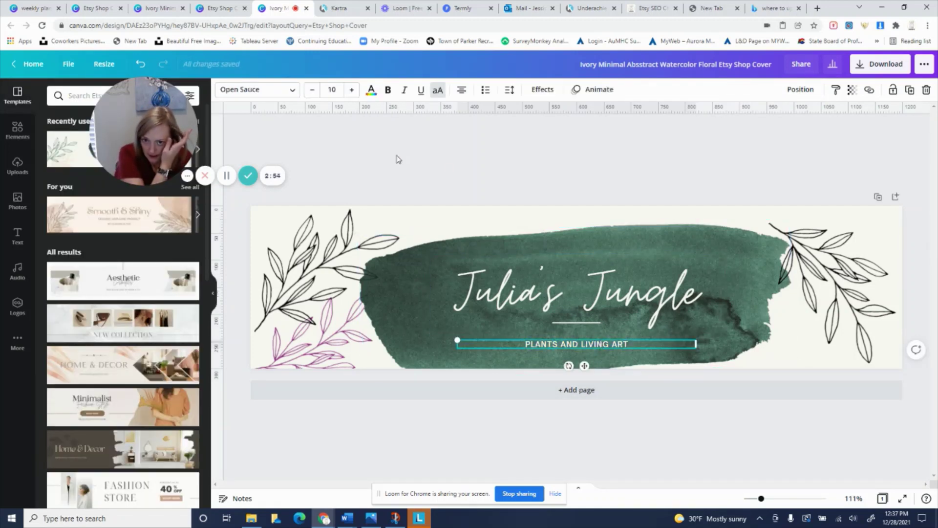
{"action": "left_click", "coordinate": [351, 90]}
{"action": "left_click", "coordinate": [351, 90]}
{"action": "left_click", "coordinate": [351, 91]}
{"action": "left_click", "coordinate": [351, 90]}
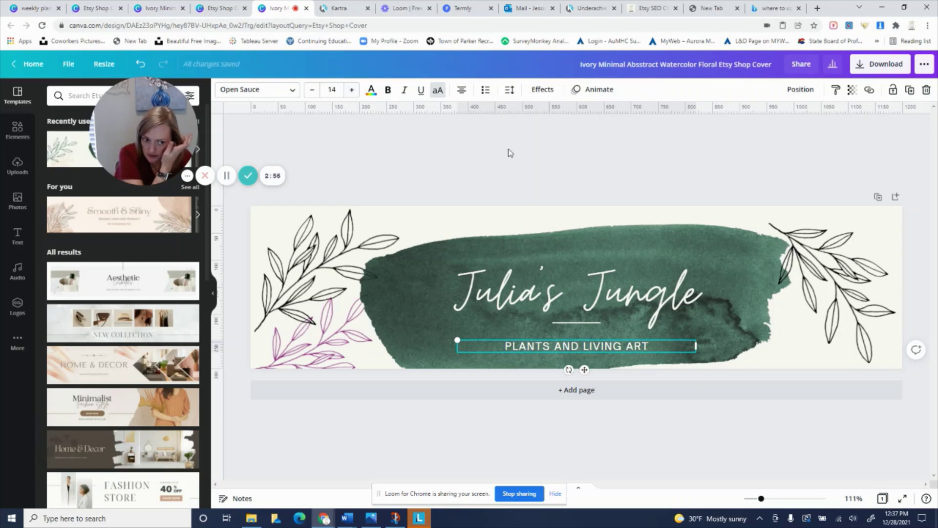
{"action": "left_click_drag", "start_coordinate": [351, 234], "coordinate": [230, 425]}
Enlarge the right leaf drawing, undoing a stray repositioning.
{"action": "left_click", "coordinate": [883, 295]}
{"action": "left_click_drag", "start_coordinate": [752, 227], "coordinate": [649, 173]}
{"action": "left_click_drag", "start_coordinate": [832, 296], "coordinate": [839, 295]}
{"action": "key", "text": "ctrl+z"}
{"action": "key", "text": "ctrl+z"}
{"action": "key", "text": "ctrl+z"}
{"action": "key", "text": "ctrl+z"}
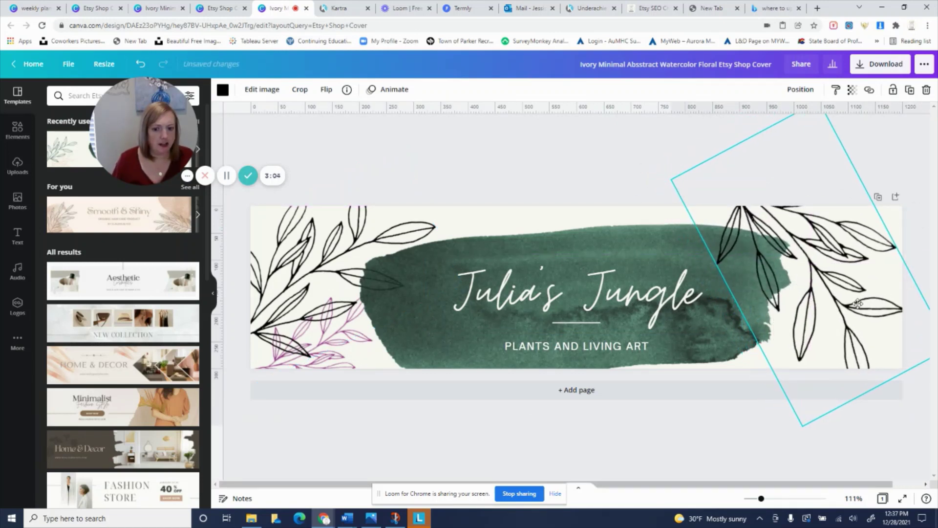
Try moving the pink sprig and making it white, then undo those changes and an accidental shape shift.
{"action": "left_click_drag", "start_coordinate": [410, 319], "coordinate": [428, 308]}
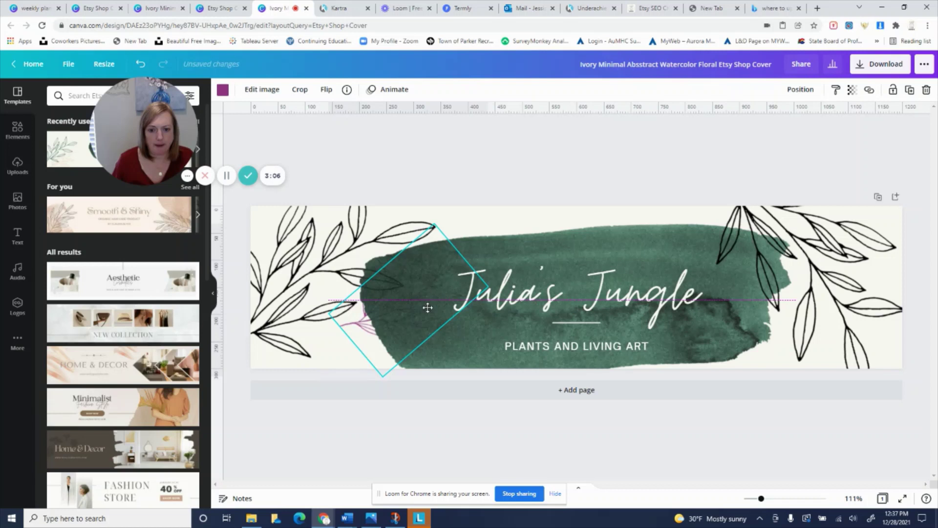
{"action": "left_click", "coordinate": [223, 90]}
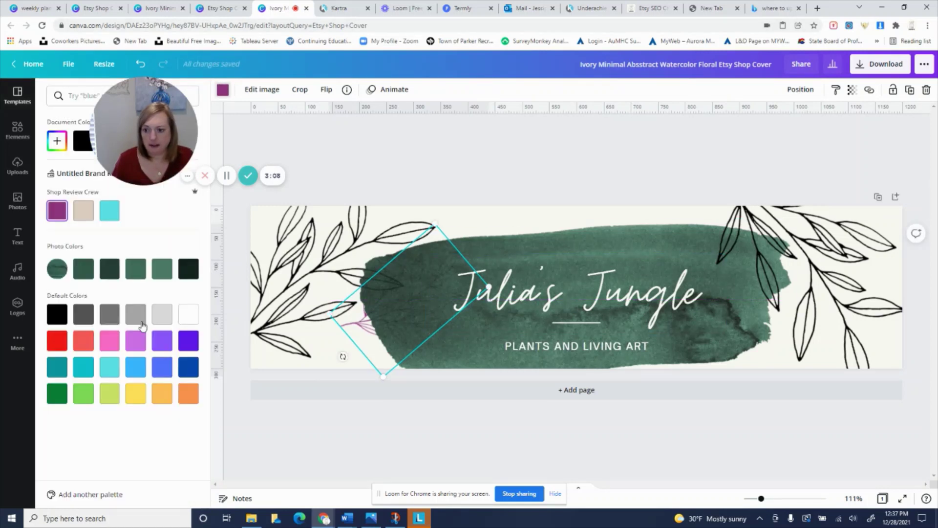
{"action": "left_click", "coordinate": [188, 314]}
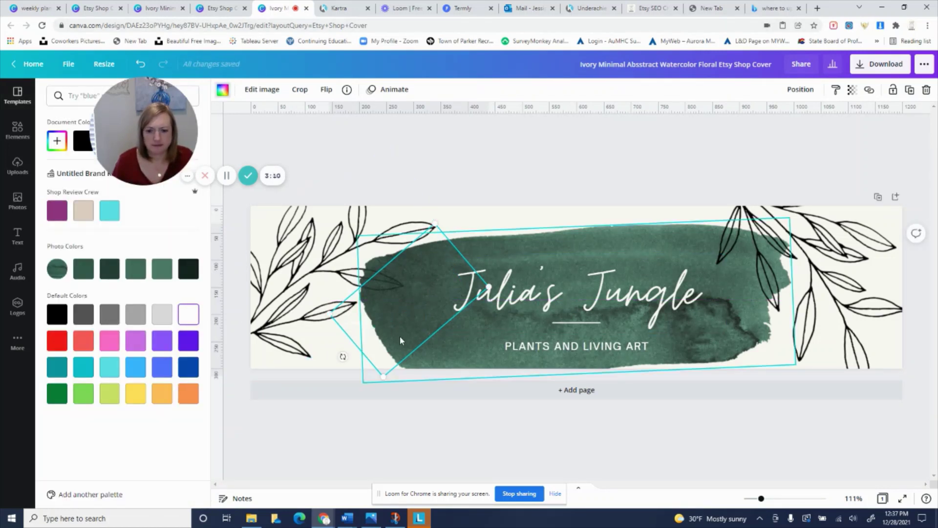
{"action": "left_click", "coordinate": [141, 64]}
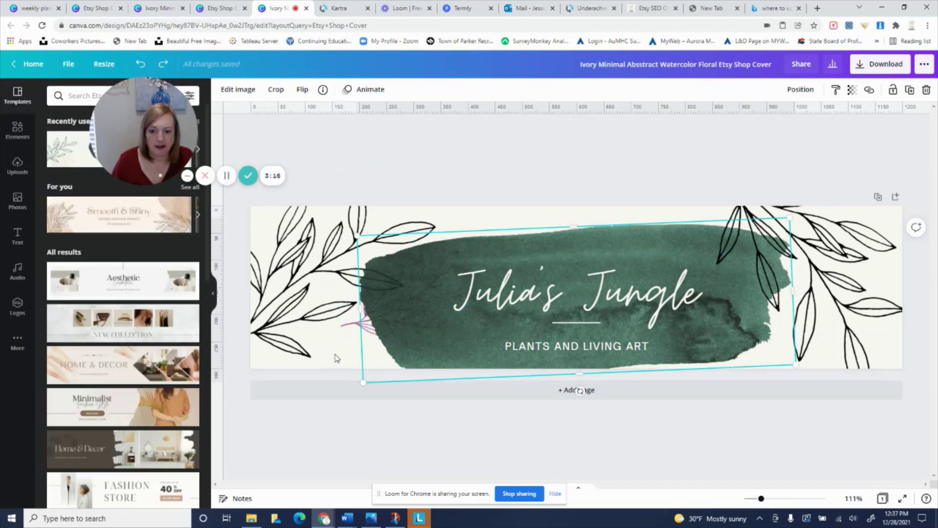
{"action": "left_click", "coordinate": [356, 326]}
{"action": "left_click_drag", "start_coordinate": [382, 370], "coordinate": [379, 359]}
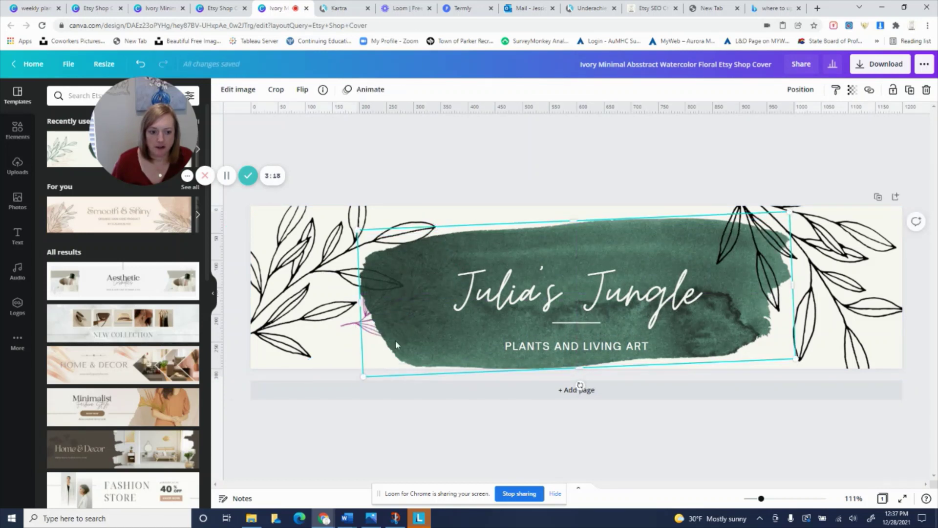
{"action": "left_click", "coordinate": [351, 327]}
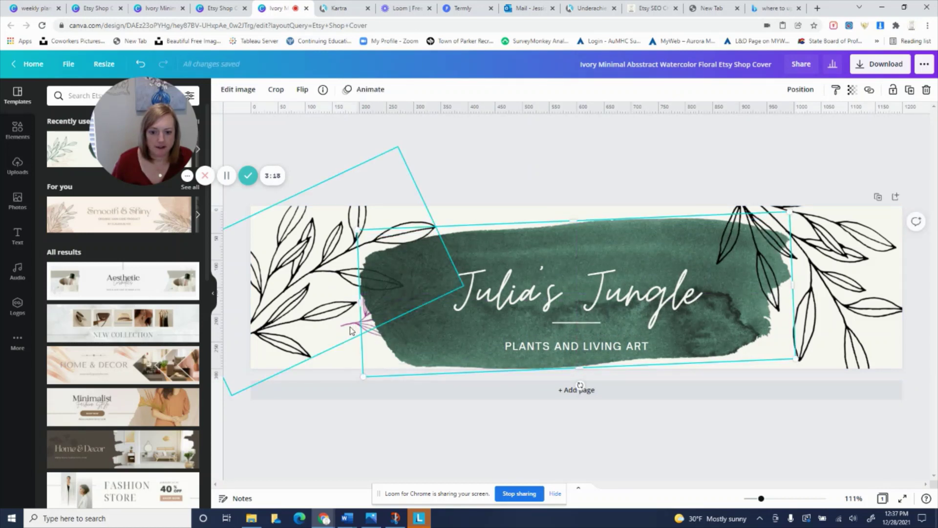
{"action": "left_click", "coordinate": [138, 65]}
{"action": "left_click", "coordinate": [138, 64]}
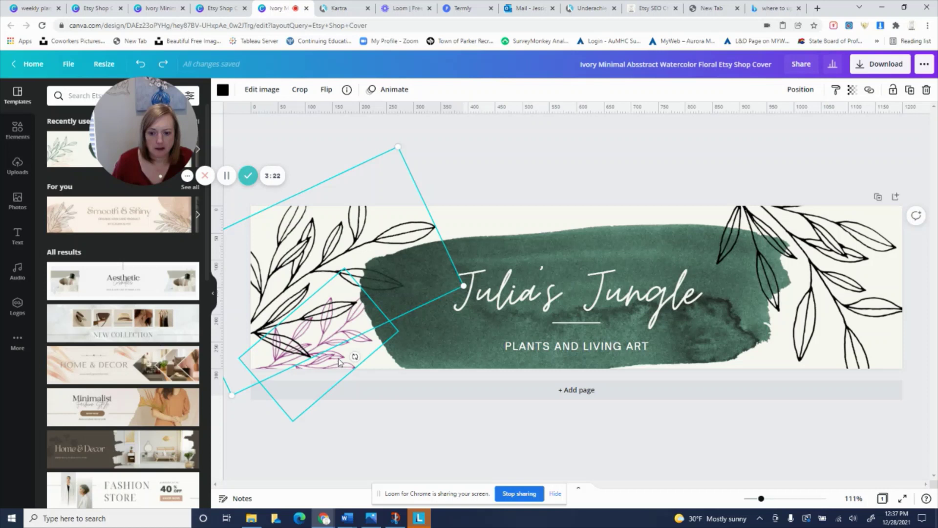
Place the leaf sprig over the green shape, make it white, and reposition the left leaf drawing.
{"action": "left_click_drag", "start_coordinate": [315, 357], "coordinate": [420, 330]}
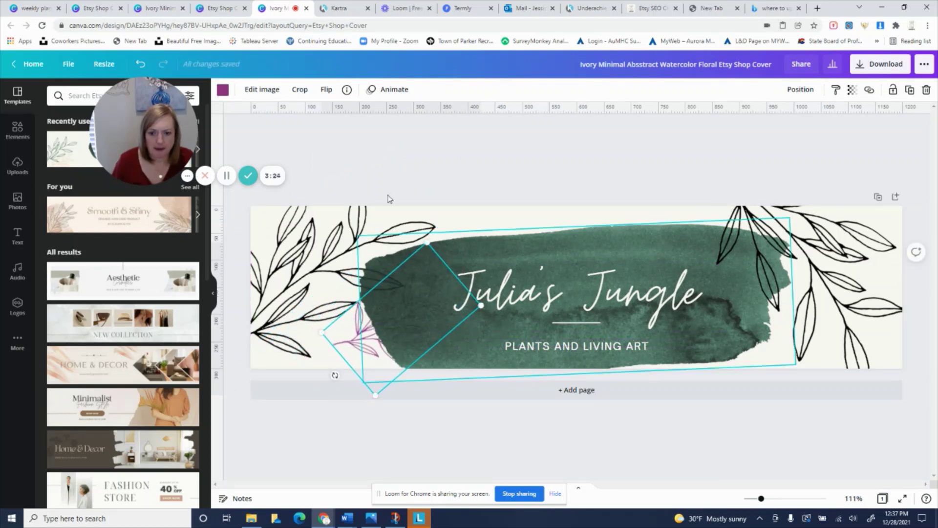
{"action": "left_click", "coordinate": [223, 89]}
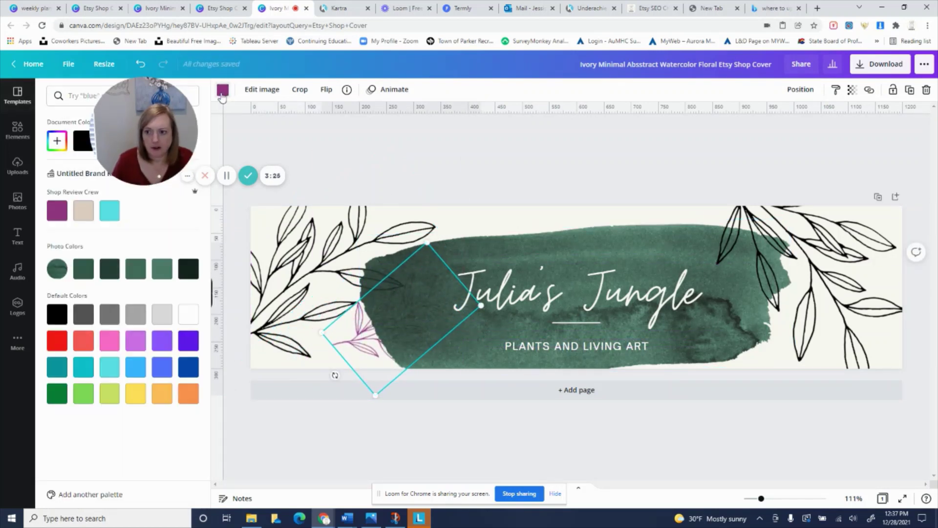
{"action": "left_click", "coordinate": [188, 314]}
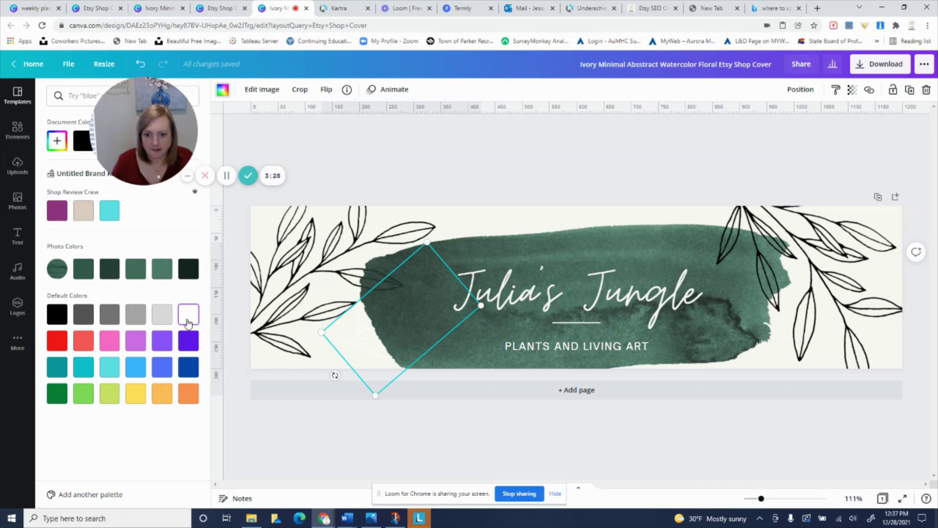
{"action": "right_click", "coordinate": [397, 341]}
{"action": "left_click", "coordinate": [459, 162]}
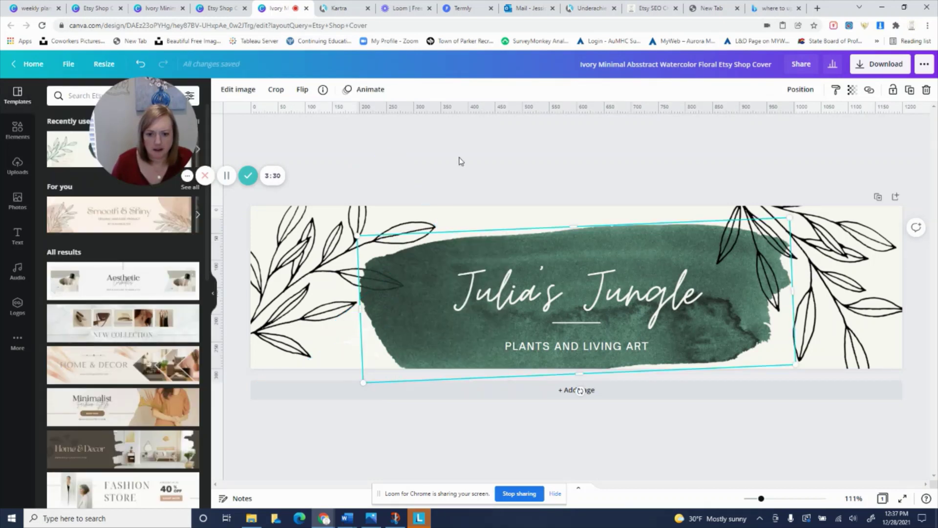
{"action": "left_click_drag", "start_coordinate": [342, 293], "coordinate": [438, 157]}
{"action": "left_click", "coordinate": [759, 278]}
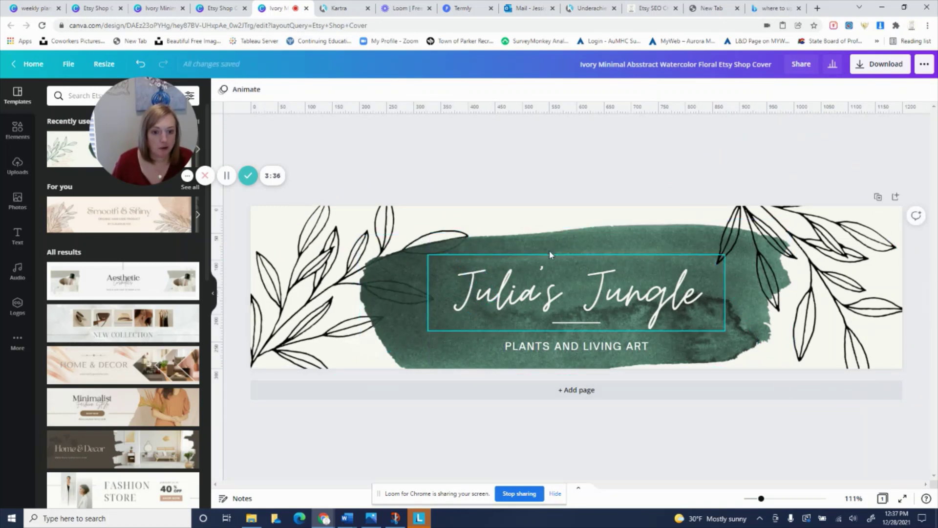
Bring up the cover's download options, then Settings in the Etsy Shop Manager sidebar.
{"action": "left_click", "coordinate": [857, 71]}
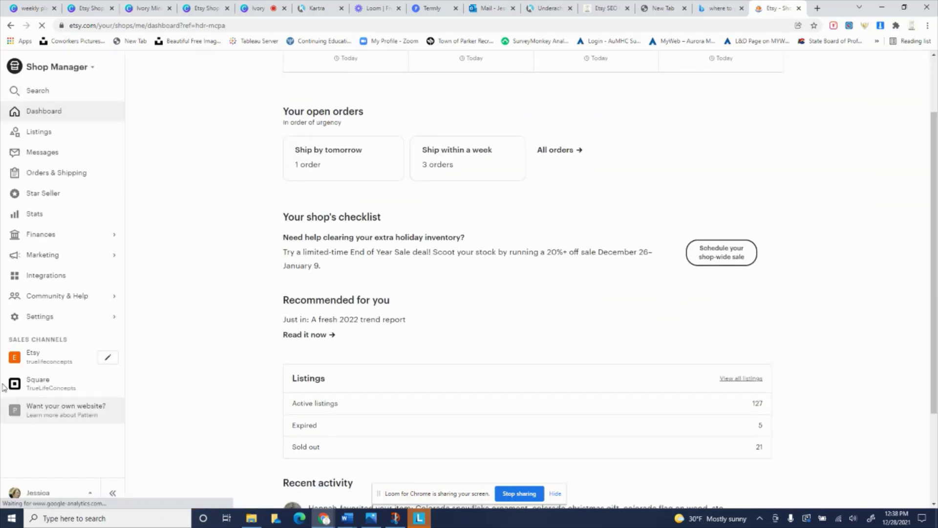
{"action": "left_click", "coordinate": [39, 316]}
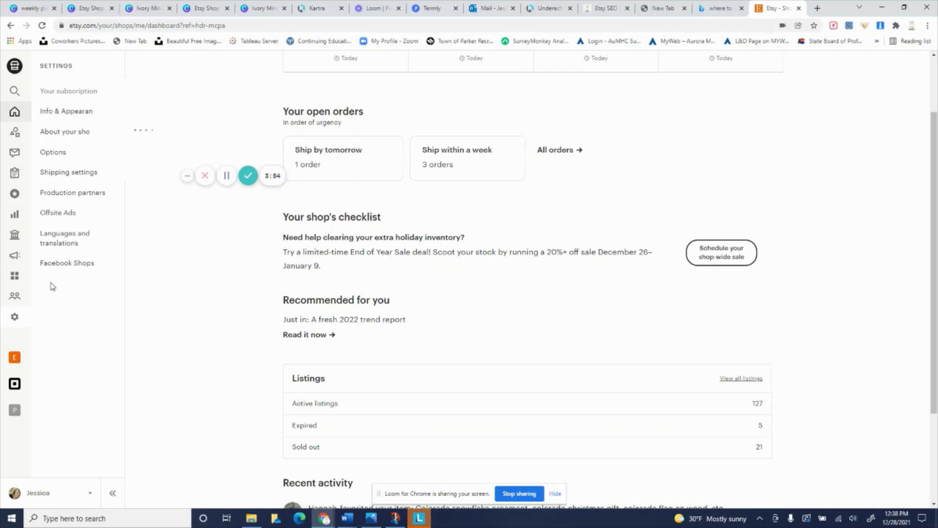
Look through the Info & Appearance settings page, then go to the Shop Name page.
{"action": "left_click", "coordinate": [48, 109]}
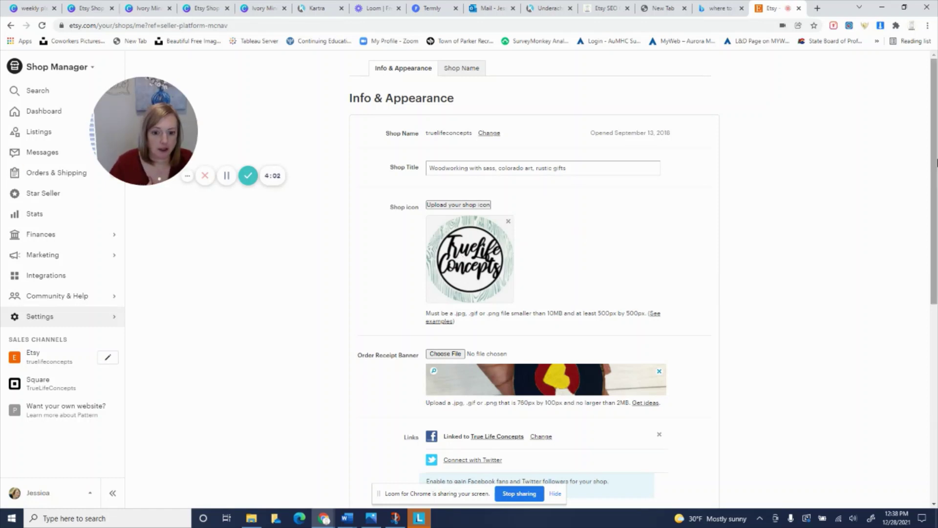
{"action": "scroll", "coordinate": [819, 254], "scroll_direction": "down", "scroll_amount": 2}
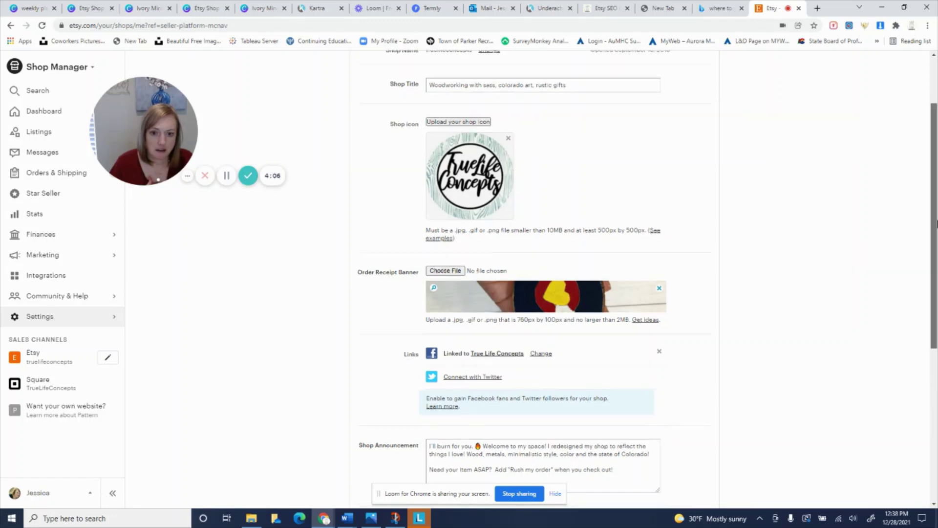
{"action": "left_click_drag", "start_coordinate": [934, 227], "coordinate": [935, 222]}
{"action": "scroll", "coordinate": [936, 222], "scroll_direction": "down", "scroll_amount": 6}
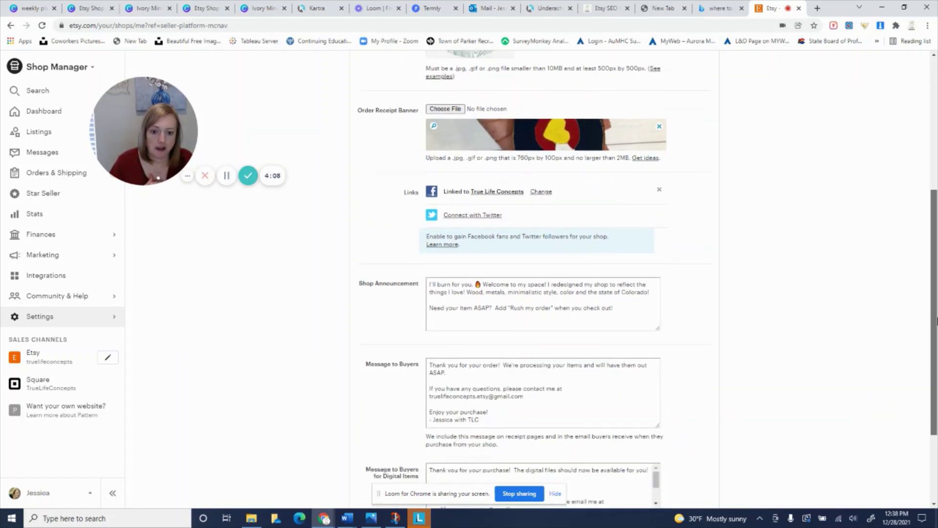
{"action": "scroll", "coordinate": [937, 187], "scroll_direction": "up", "scroll_amount": 5}
{"action": "scroll", "coordinate": [936, 187], "scroll_direction": "up", "scroll_amount": 3}
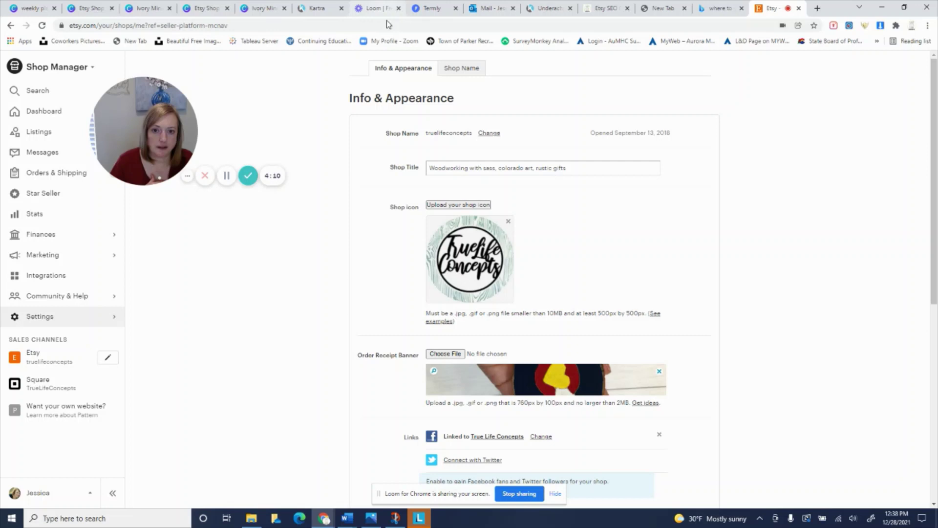
{"action": "left_click", "coordinate": [462, 72]}
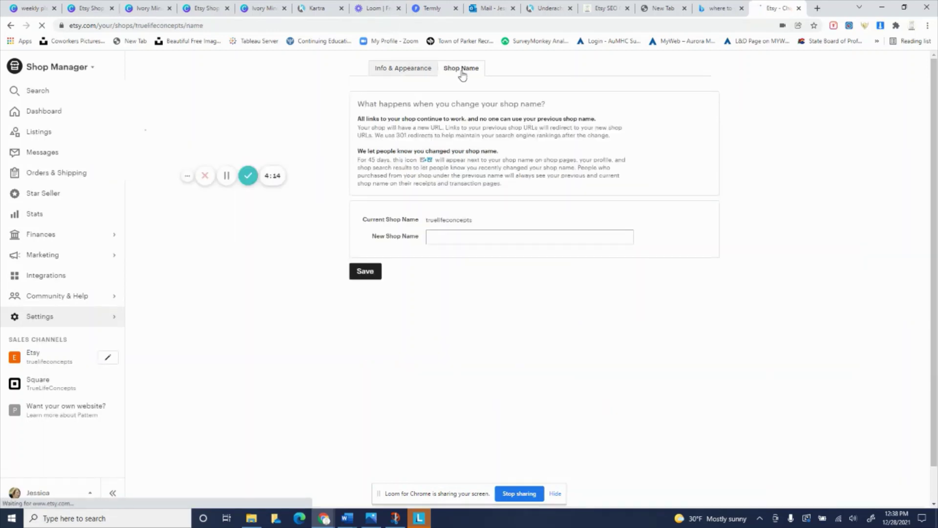
Go back to Info & Appearance, view the shop storefront, and enter edit mode showing the wood-slice banner.
{"action": "left_click", "coordinate": [419, 69]}
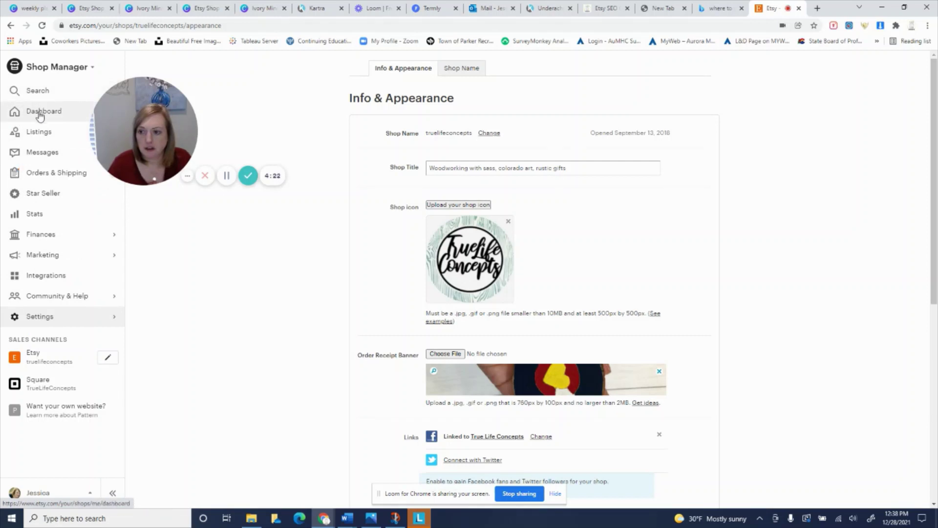
{"action": "left_click", "coordinate": [34, 364]}
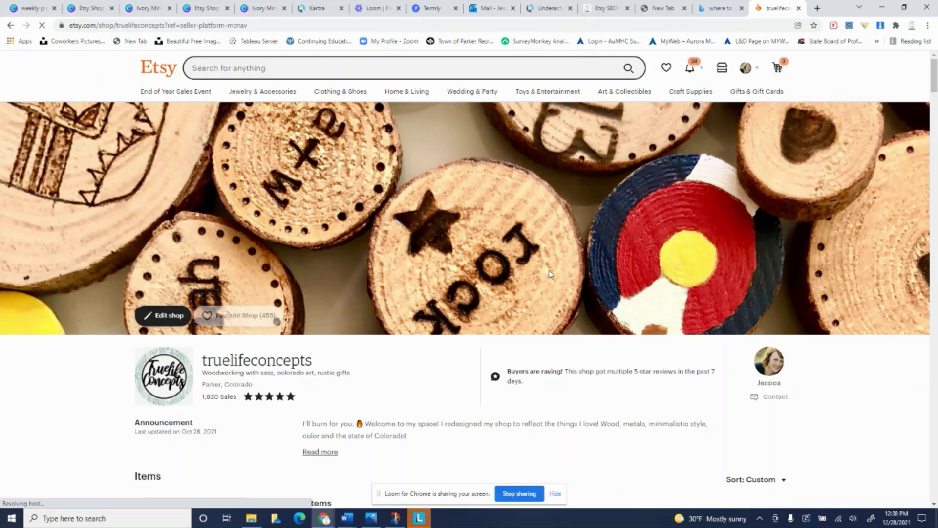
{"action": "left_click", "coordinate": [153, 317]}
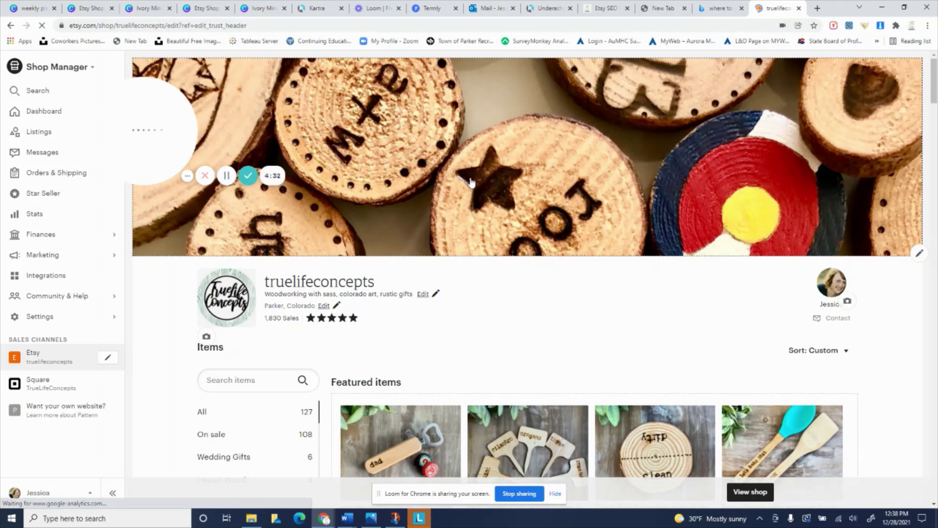
Enter banner editing via its pencil icon, leaving an empty 'Add an image' placeholder.
{"action": "left_click", "coordinate": [919, 254]}
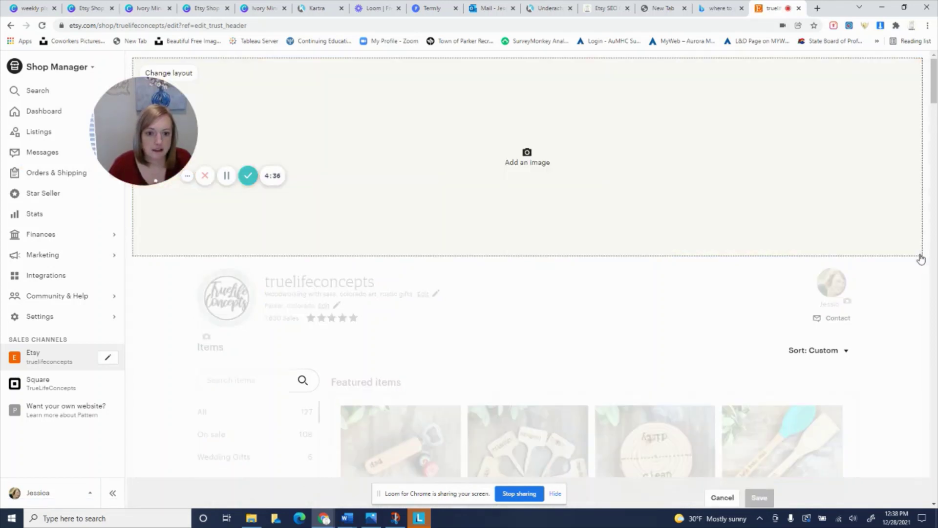